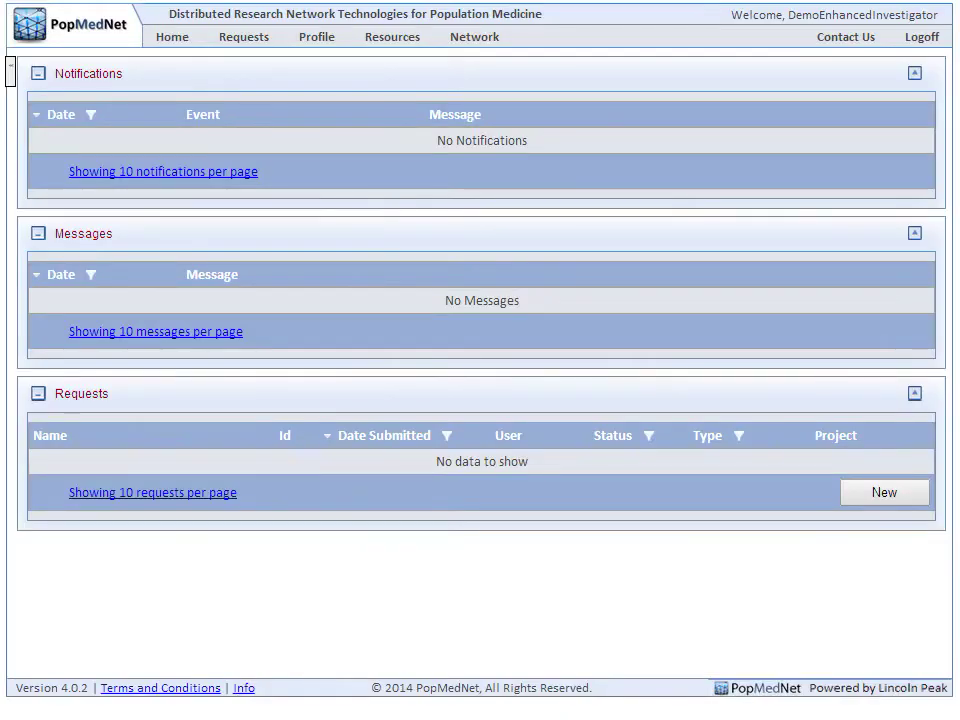
Step: Create a new ICD-9 Diagnosis request under the ESP Request model
{"action": "left_click", "coordinate": [883, 493]}
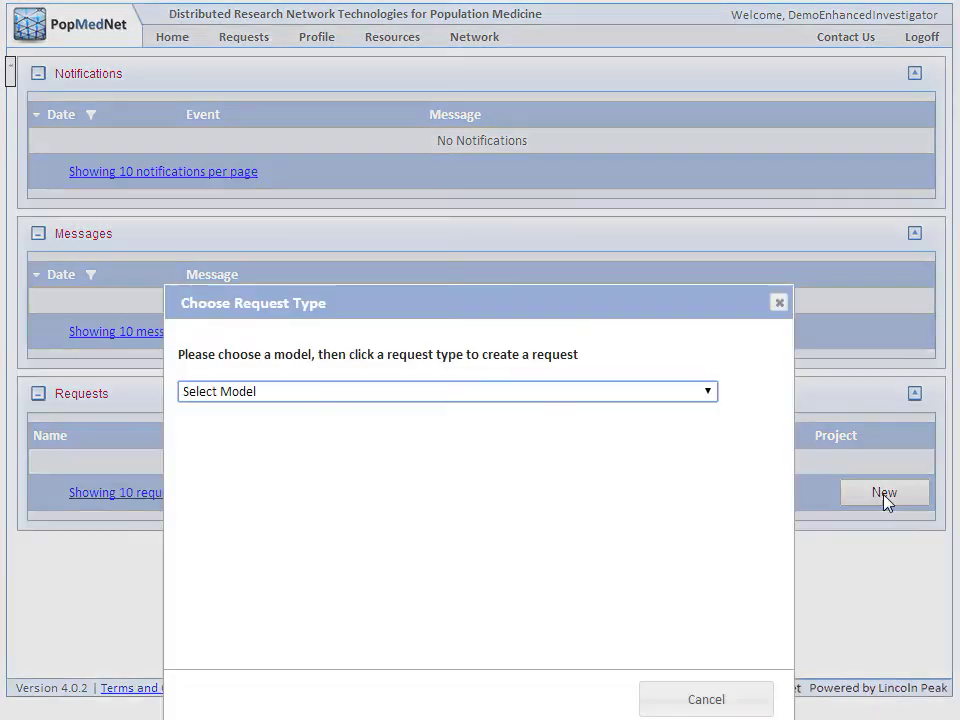
{"action": "left_click", "coordinate": [345, 391]}
{"action": "left_click", "coordinate": [343, 442]}
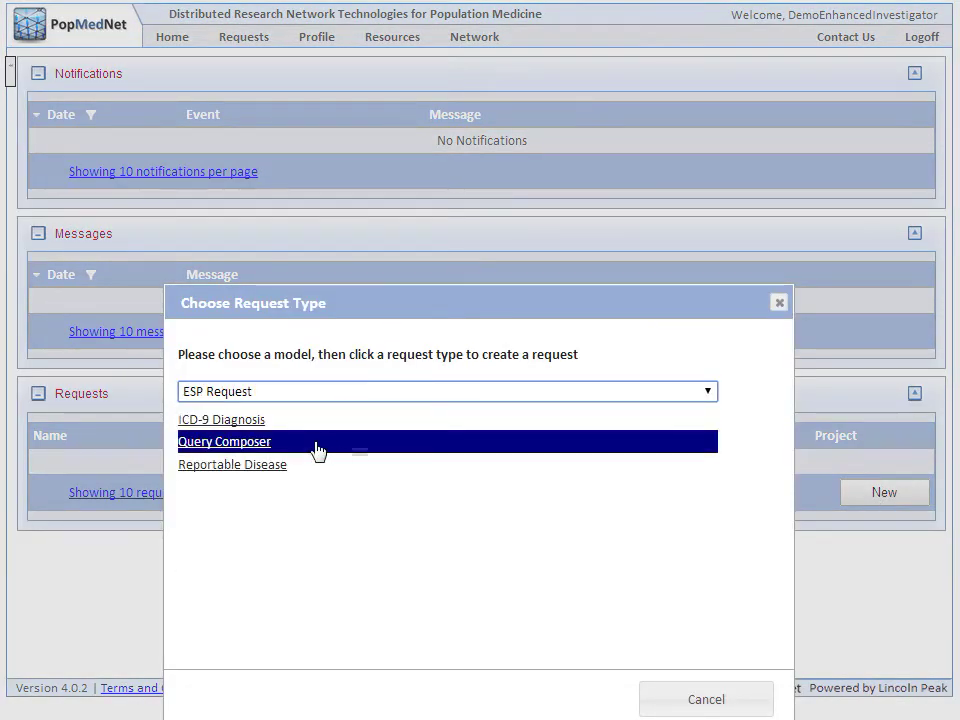
{"action": "left_click", "coordinate": [242, 423]}
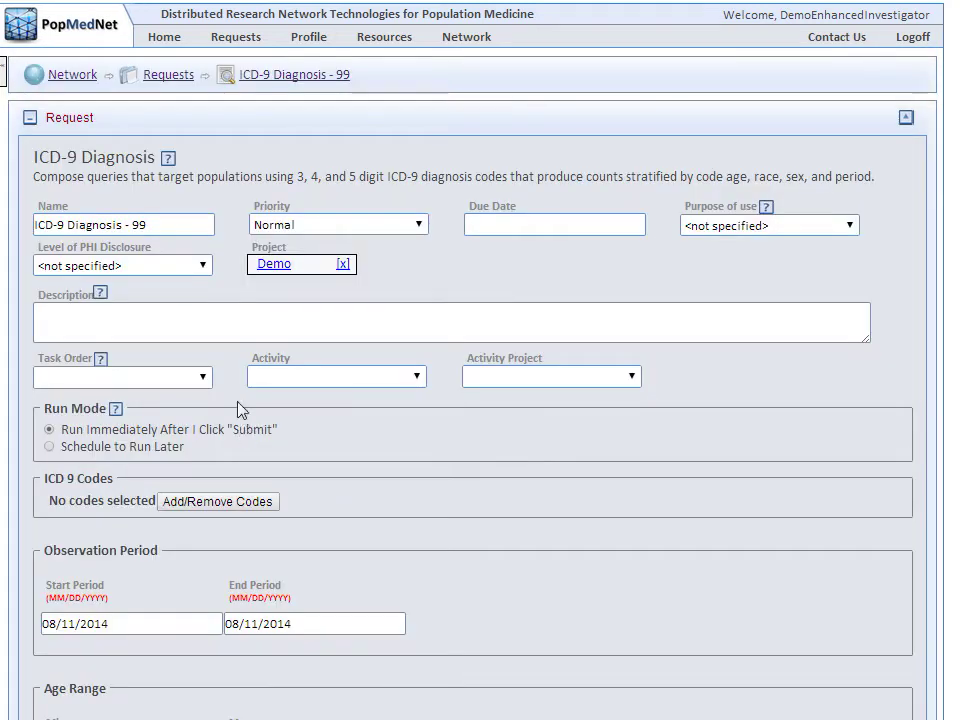
Step: Name the request PMN-i2b2 POC Demonstration and describe it as an integration demo query counting patients with diabetes (250*), 18-65, in 2012, stratified by month, sex, and year
{"action": "left_click_drag", "start_coordinate": [167, 224], "coordinate": [17, 226]}
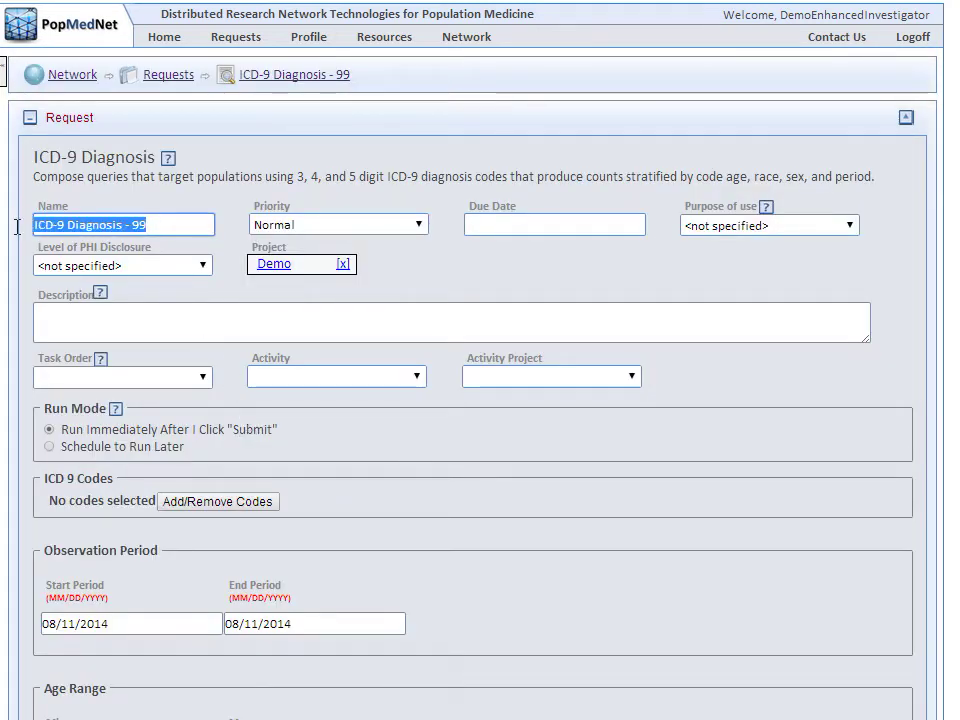
{"action": "type", "text": "PMN-i2b2 POC Demonstration"}
{"action": "left_click", "coordinate": [75, 317]}
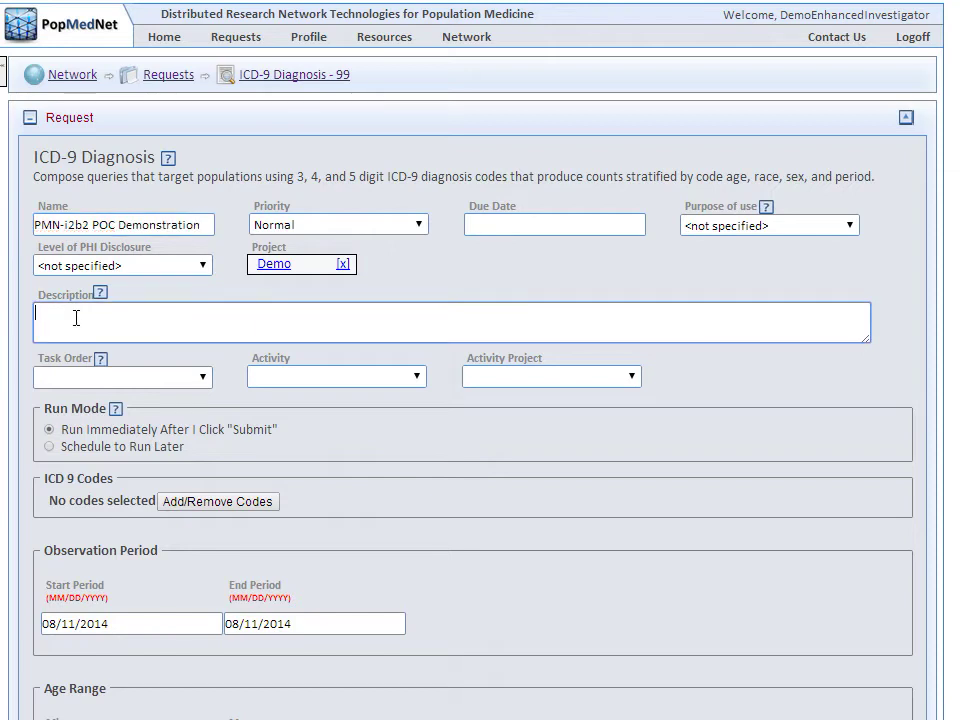
{"action": "type", "text": "This query is for a video to demonstrate the PopMedNet-i2b2 integration POC. Counts of patients with diabetes (250*), 18-65, in 2012. Stratified by month, sex, and year."}
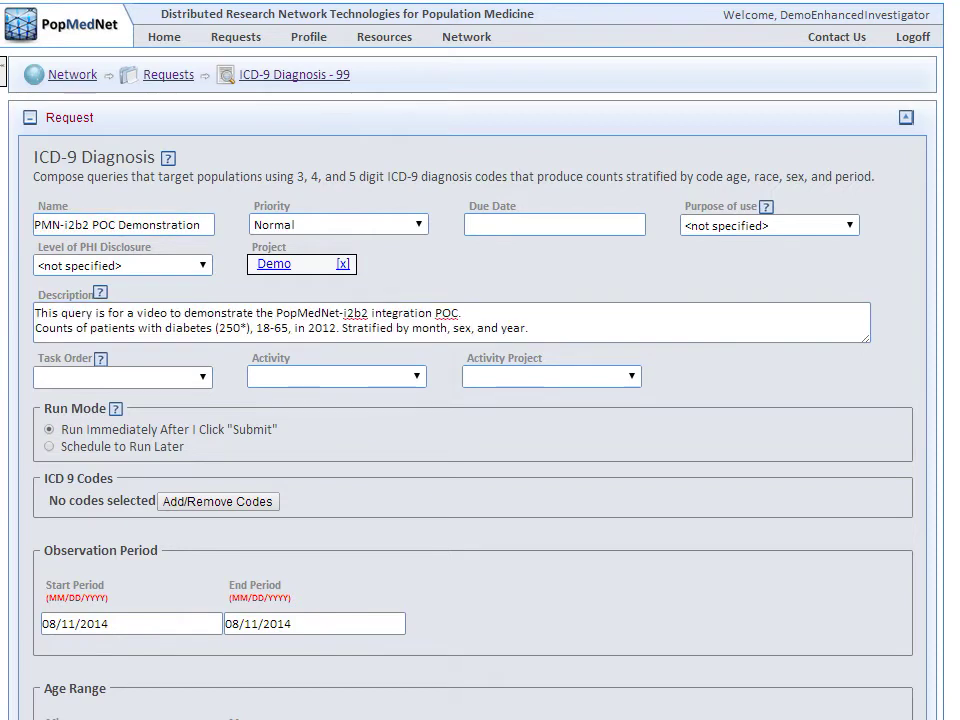
Step: Search the ICD-9 codes for diabetes and add code 250, DIABETES MELLITUS, to the request
{"action": "scroll", "coordinate": [616, 594], "scroll_direction": "down", "scroll_amount": 5}
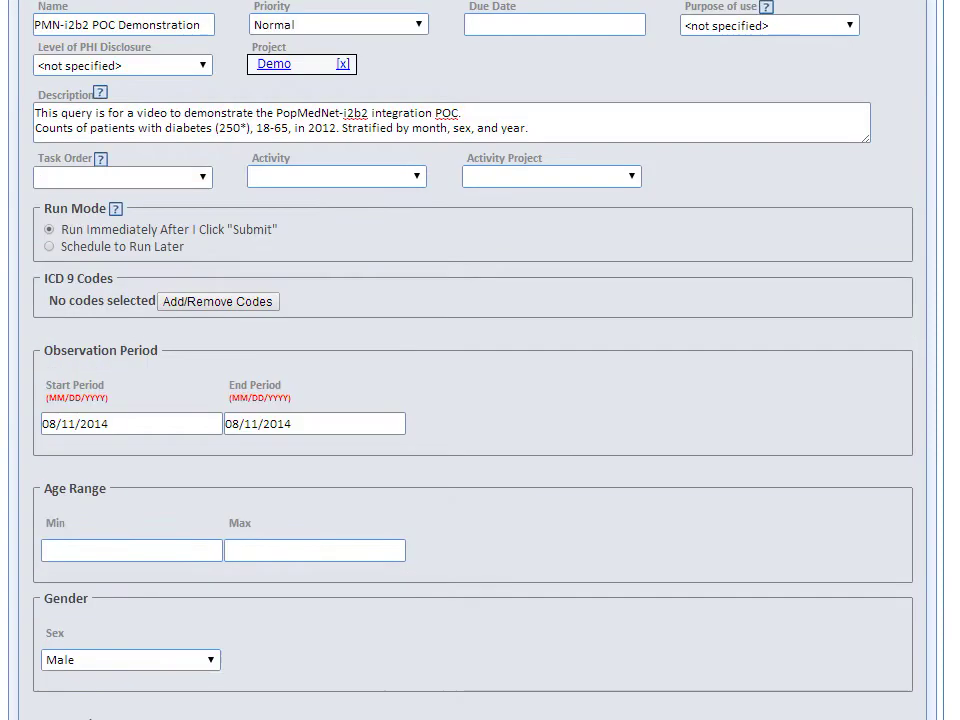
{"action": "scroll", "coordinate": [868, 551], "scroll_direction": "down", "scroll_amount": 4}
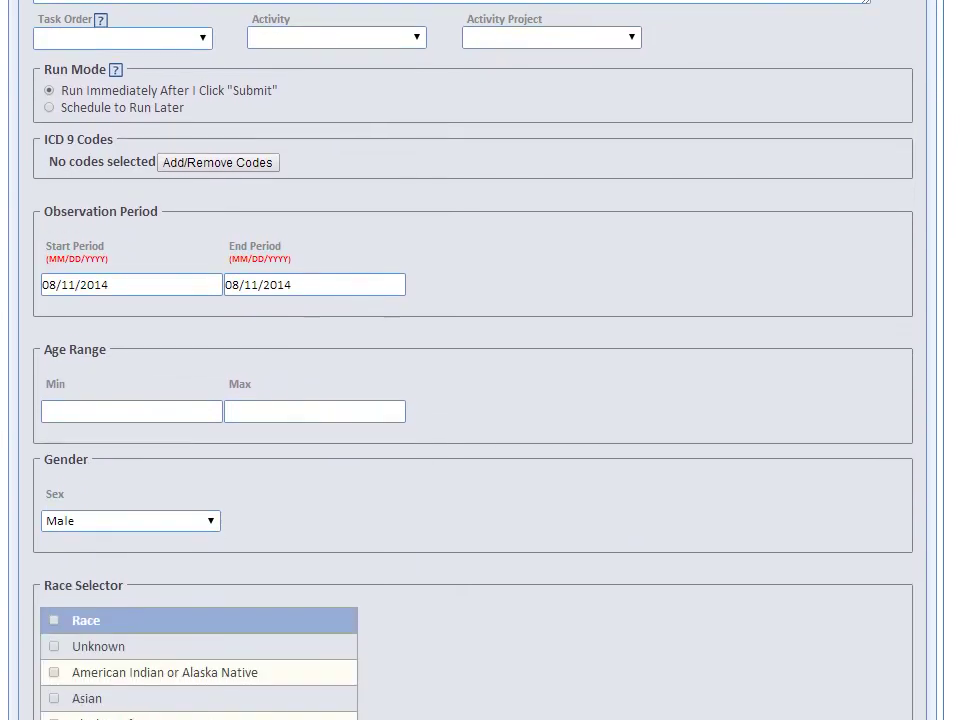
{"action": "left_click", "coordinate": [222, 42]}
{"action": "type", "text": "diabetes"}
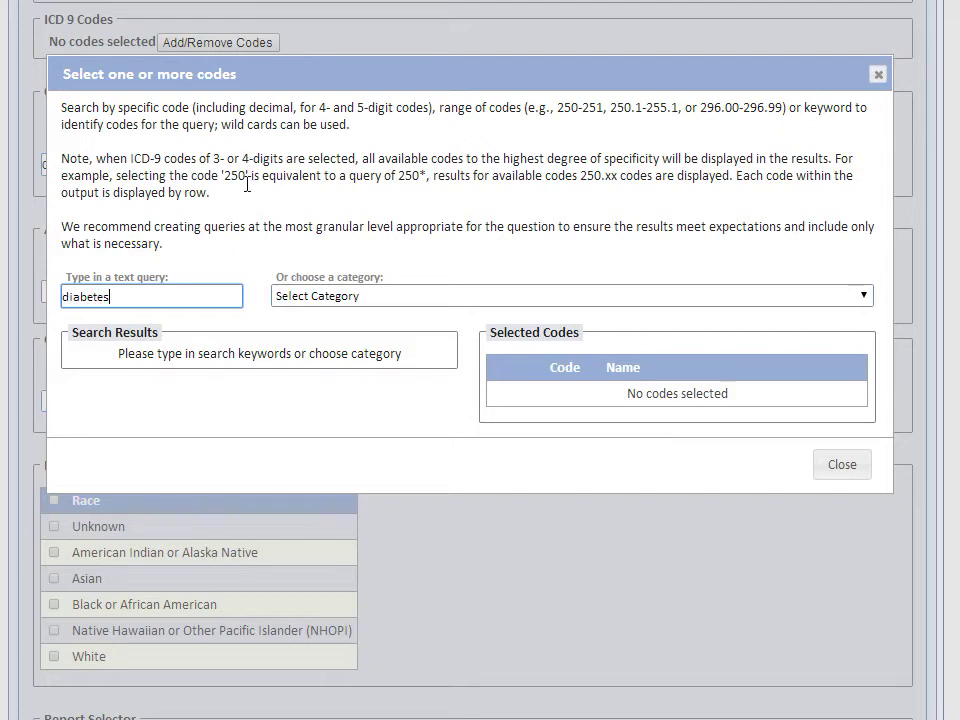
{"action": "left_click", "coordinate": [87, 420]}
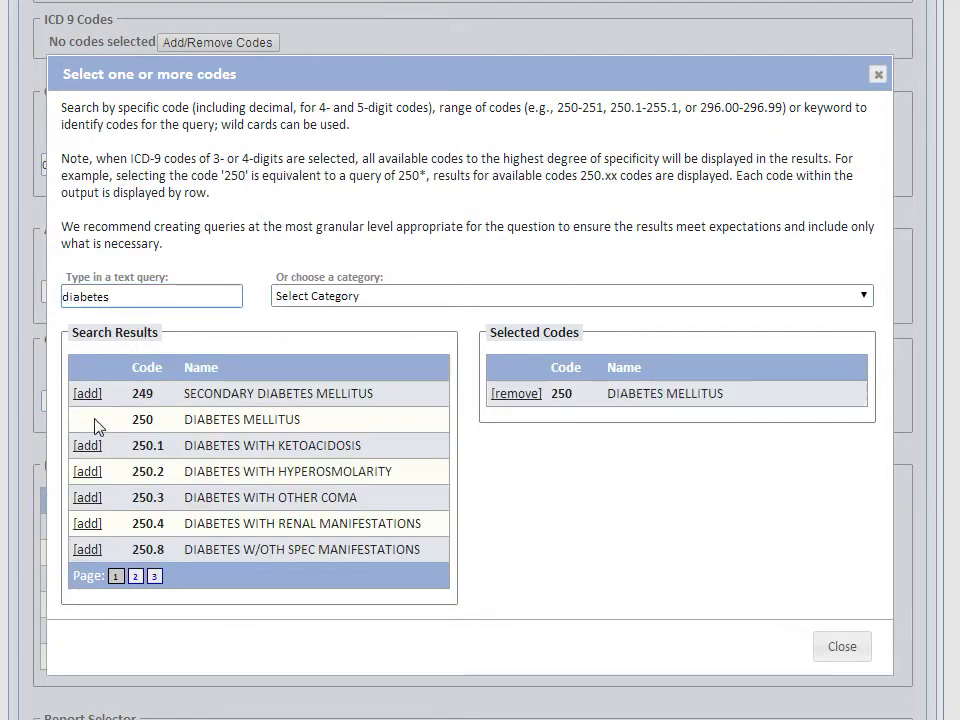
{"action": "left_click", "coordinate": [821, 647]}
Step: Set the observation period to start on 01/01/2012 and end on 12/31/2012
{"action": "left_click_drag", "start_coordinate": [110, 165], "coordinate": [40, 166]}
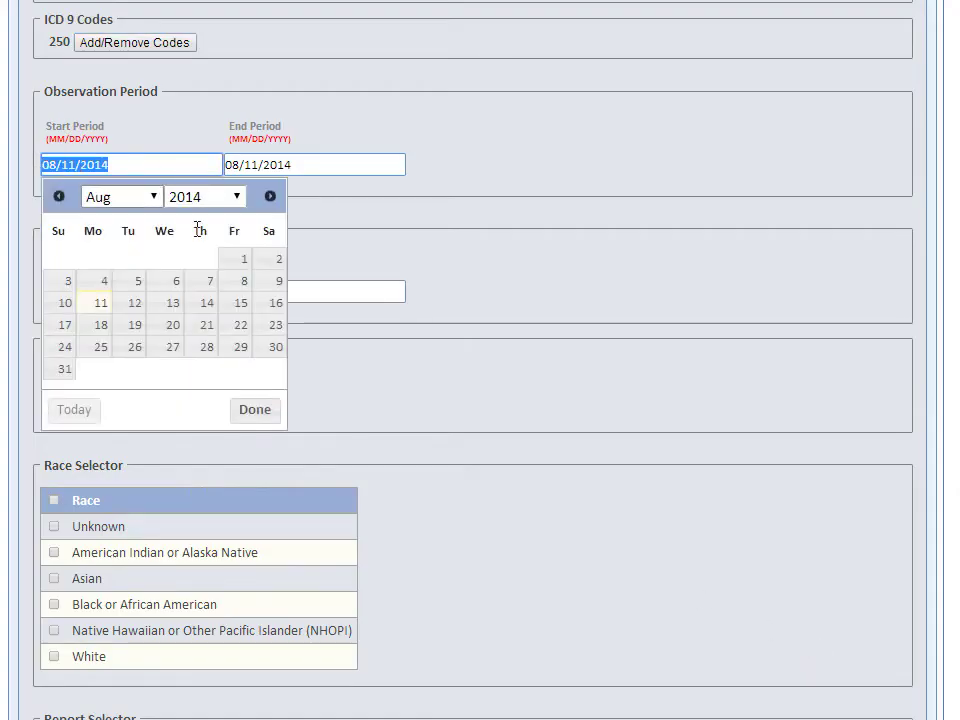
{"action": "type", "text": "01/01/2012"}
{"action": "left_click_drag", "start_coordinate": [352, 166], "coordinate": [184, 164]}
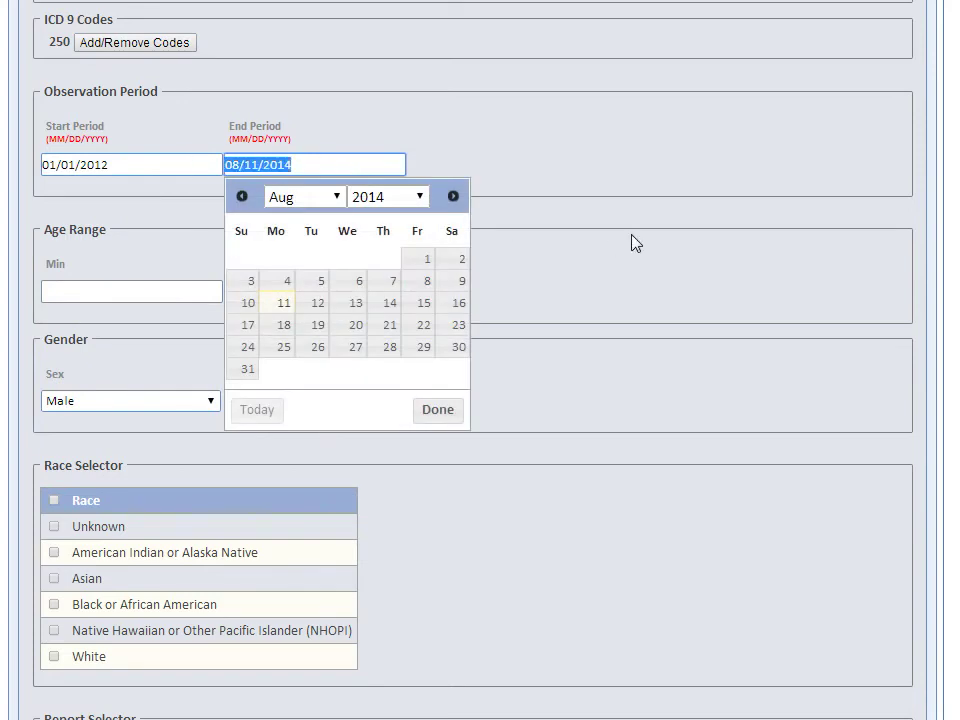
{"action": "type", "text": "12/31/2012"}
{"action": "left_click", "coordinate": [631, 236]}
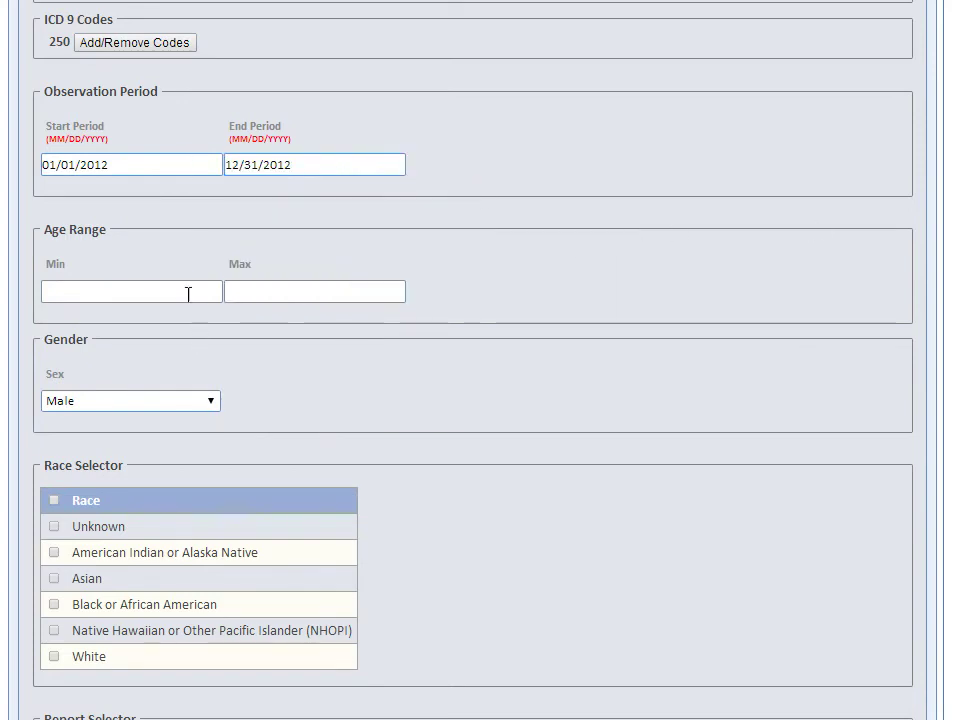
Step: Define the request's population as ages 18 to 65, Male and Female, with all races included
{"action": "left_click", "coordinate": [188, 294]}
{"action": "type", "text": "18"}
{"action": "left_click", "coordinate": [266, 299]}
{"action": "type", "text": "65"}
{"action": "left_click", "coordinate": [145, 401]}
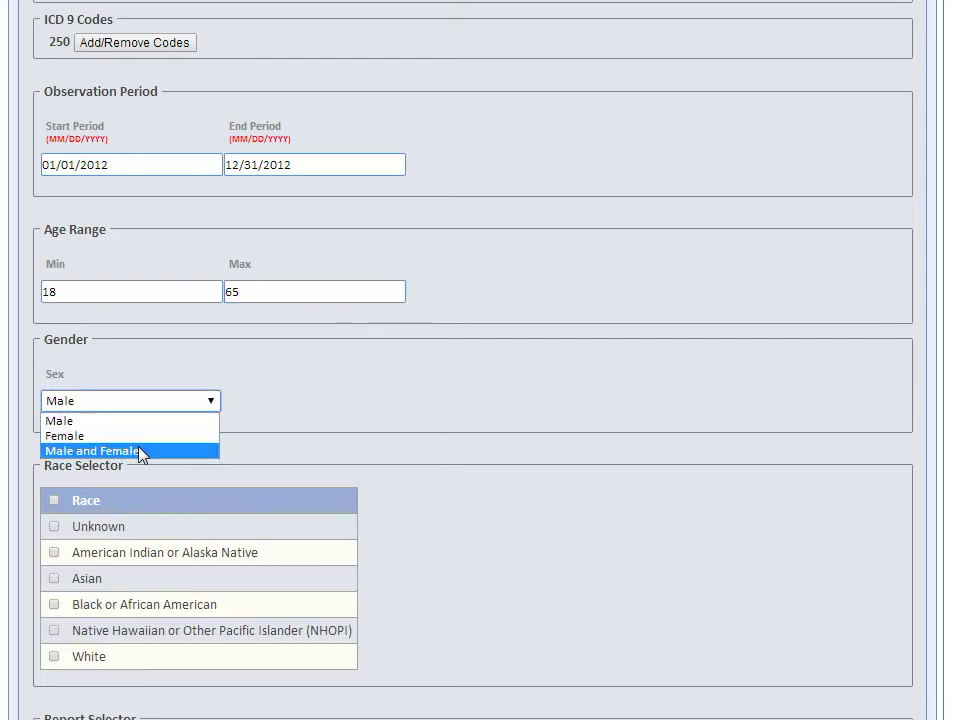
{"action": "left_click", "coordinate": [137, 451]}
{"action": "scroll", "coordinate": [137, 451], "scroll_direction": "down", "scroll_amount": 3}
{"action": "left_click", "coordinate": [54, 208]}
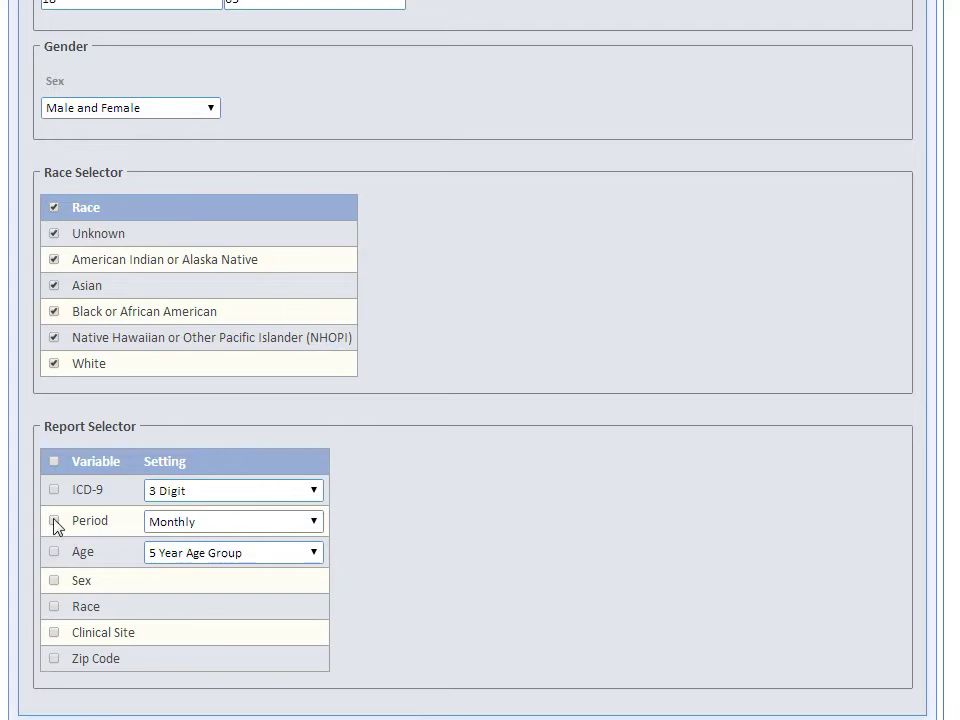
Step: Report the results by Monthly period, sex and race, and submit the request to the ESPnet and i2b2 DataMarts
{"action": "left_click", "coordinate": [54, 581]}
{"action": "left_click", "coordinate": [54, 607]}
{"action": "scroll", "coordinate": [54, 607], "scroll_direction": "down", "scroll_amount": 3}
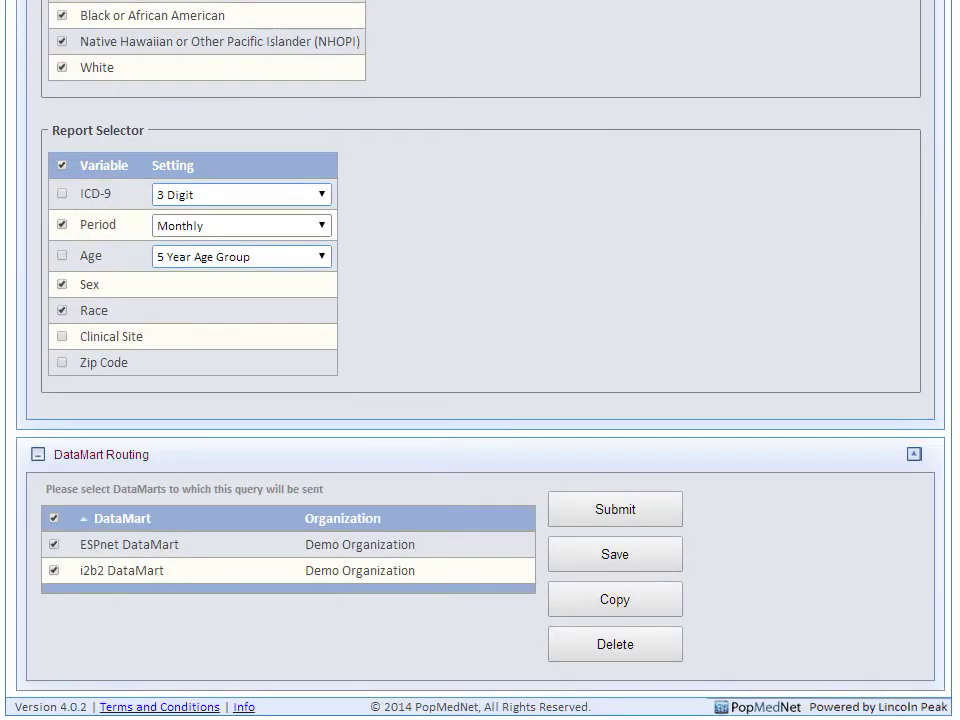
{"action": "left_click", "coordinate": [616, 509]}
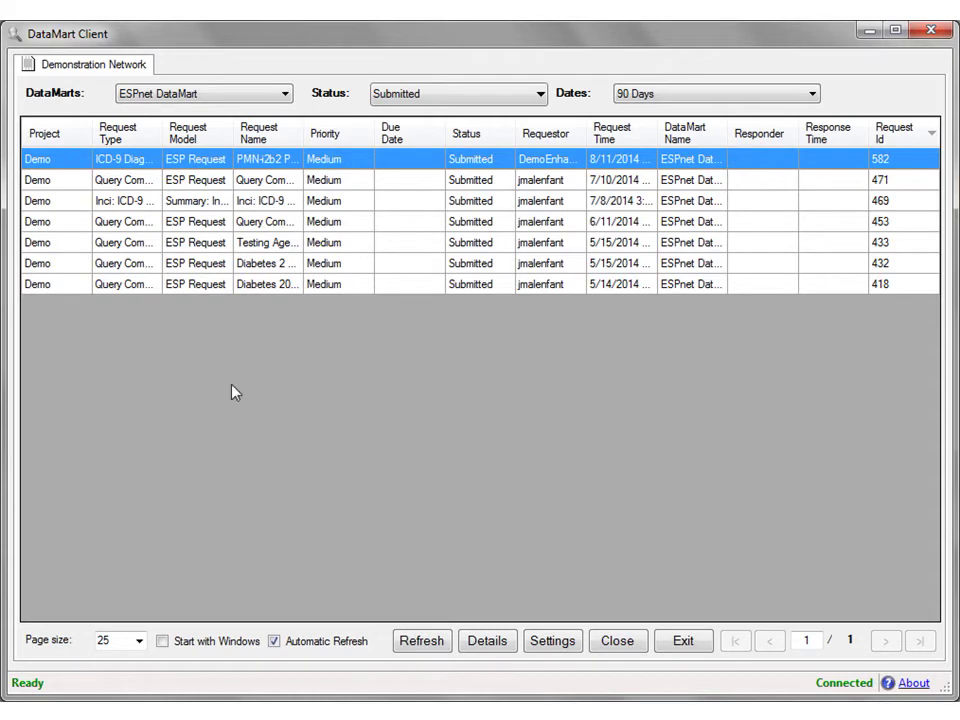
Step: In DataMart Client, review the PMN-i2b2 POC Demonstration request and its files for the ESPnet DataMart, and run it
{"action": "double_click", "coordinate": [253, 165]}
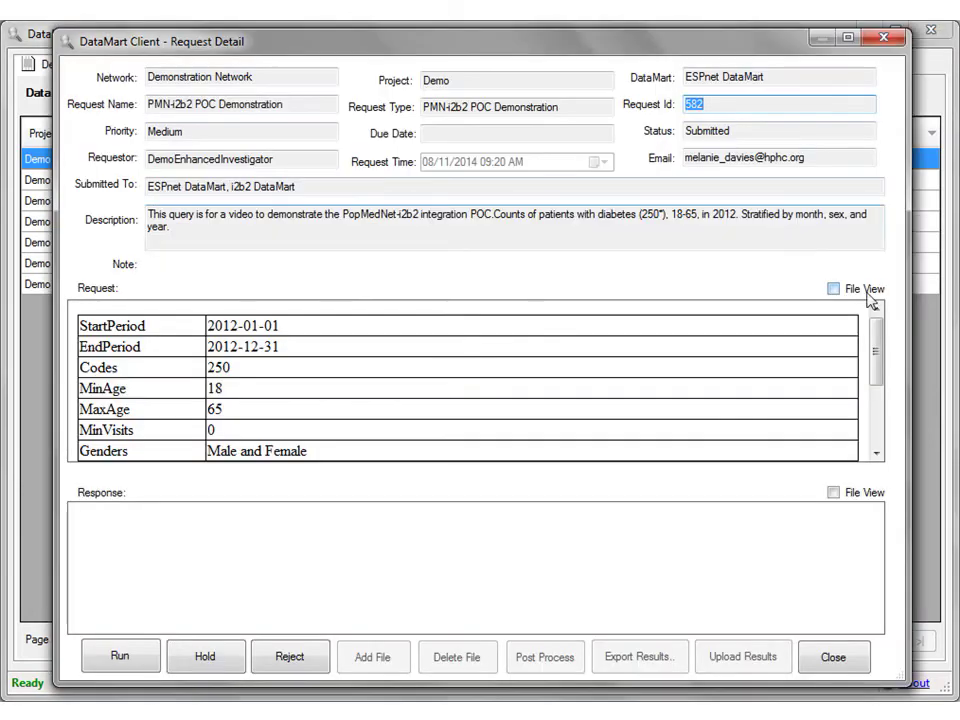
{"action": "mouse_move", "coordinate": [879, 322]}
{"action": "left_mouse_down"}
{"action": "mouse_move", "coordinate": [882, 385]}
{"action": "mouse_move", "coordinate": [872, 403]}
{"action": "mouse_move", "coordinate": [872, 343]}
{"action": "mouse_move", "coordinate": [887, 332]}
{"action": "left_mouse_up"}
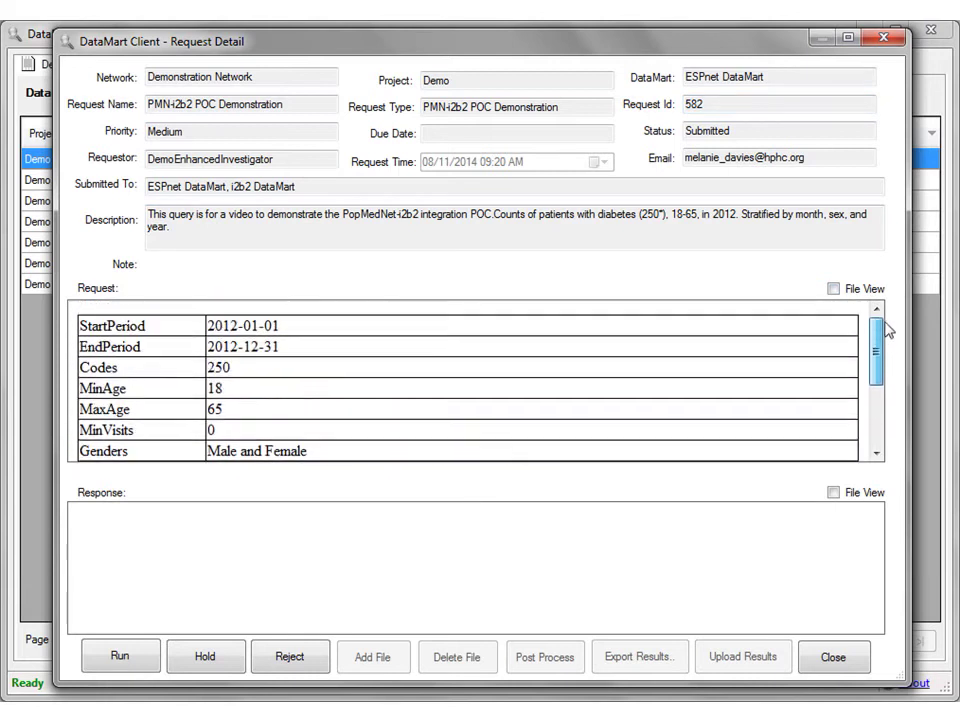
{"action": "left_click", "coordinate": [833, 289]}
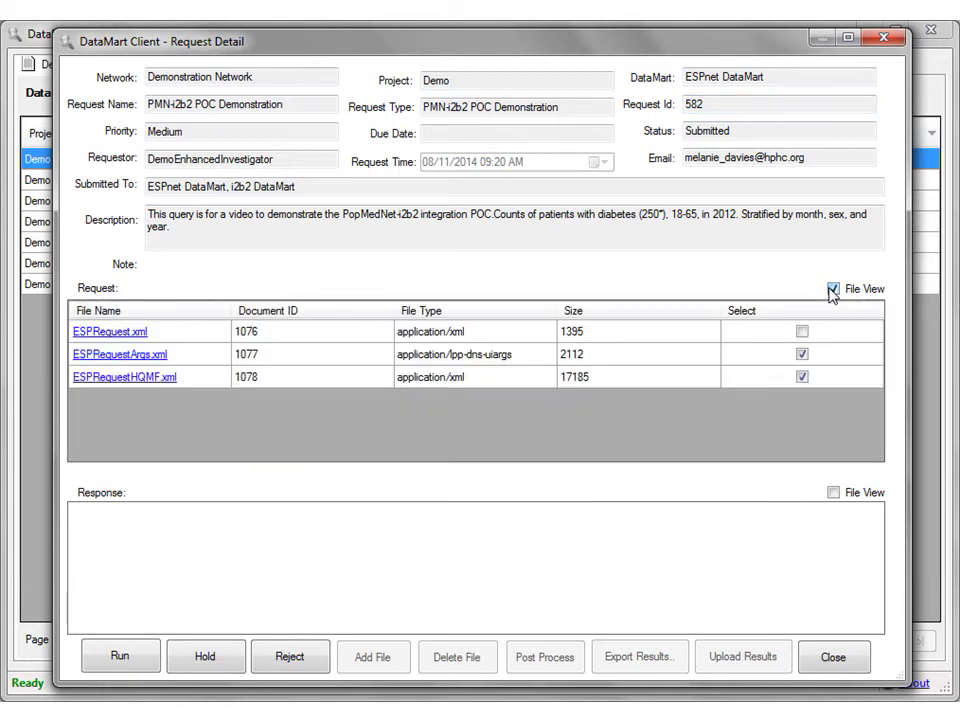
{"action": "left_click", "coordinate": [833, 289]}
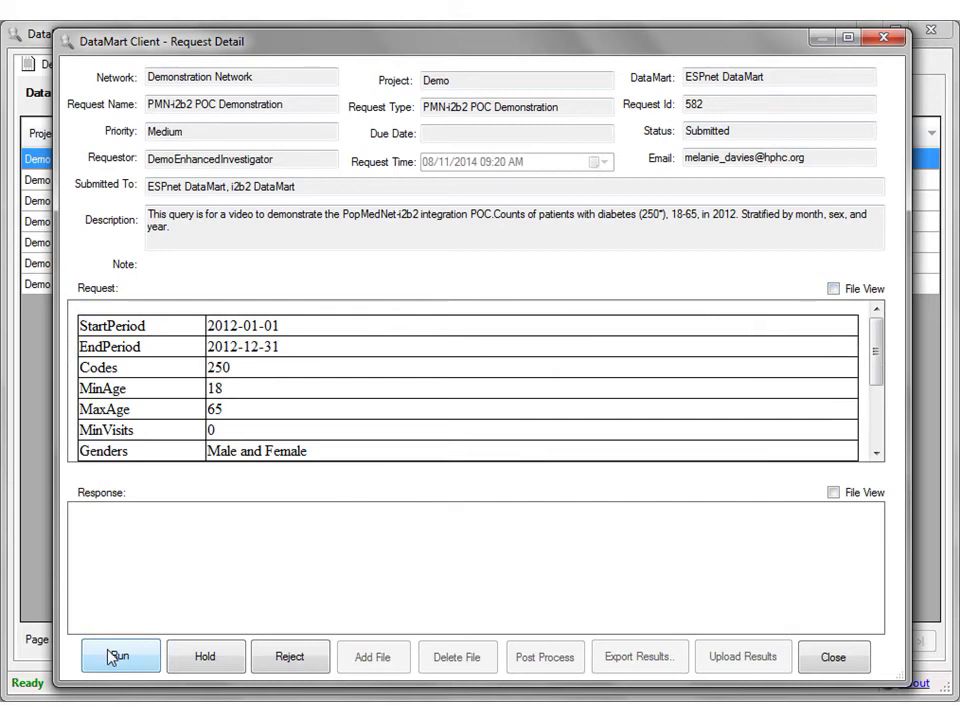
{"action": "left_click", "coordinate": [112, 657]}
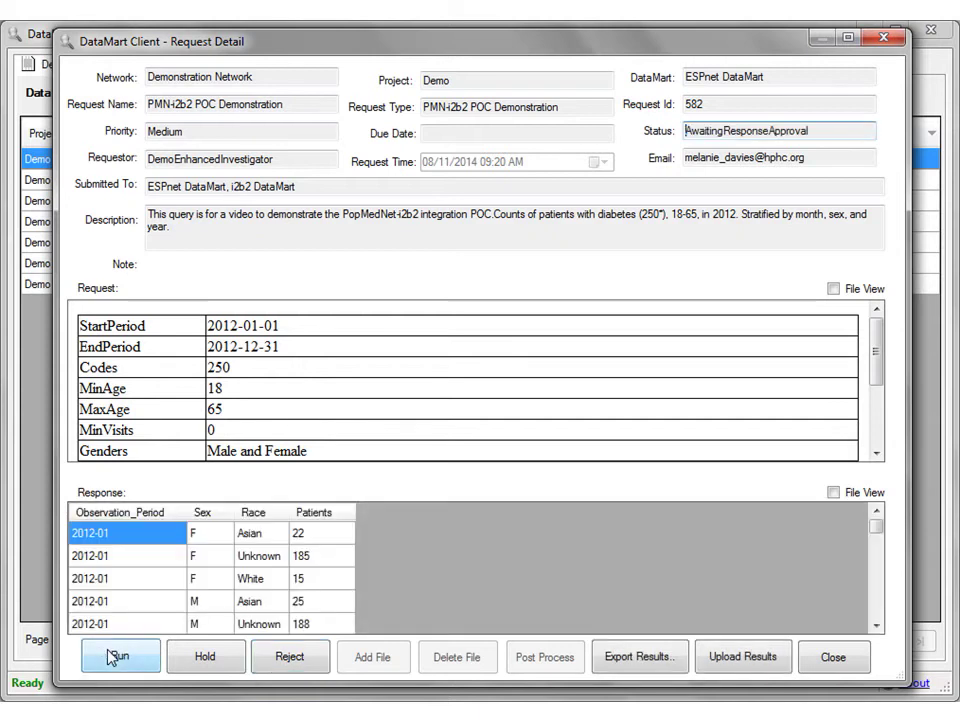
Step: Look through the ESPnet DataMart response and upload the results without a comment
{"action": "mouse_move", "coordinate": [874, 524]}
{"action": "left_mouse_down"}
{"action": "mouse_move", "coordinate": [872, 620]}
{"action": "mouse_move", "coordinate": [884, 532]}
{"action": "left_mouse_up"}
{"action": "left_click", "coordinate": [742, 657]}
{"action": "left_click", "coordinate": [742, 660]}
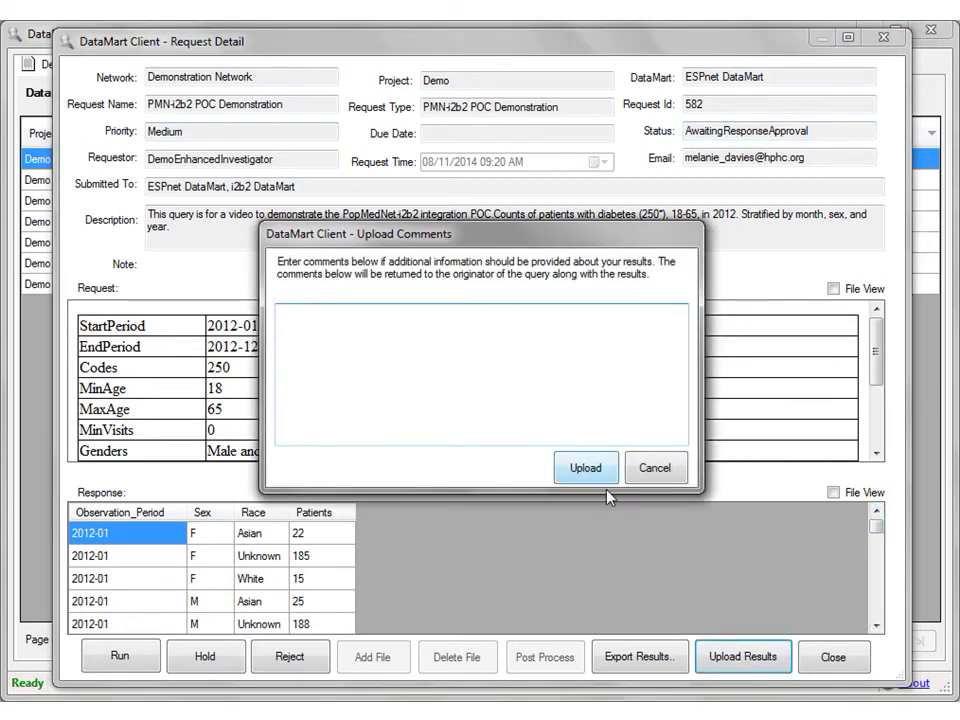
{"action": "left_click", "coordinate": [588, 468]}
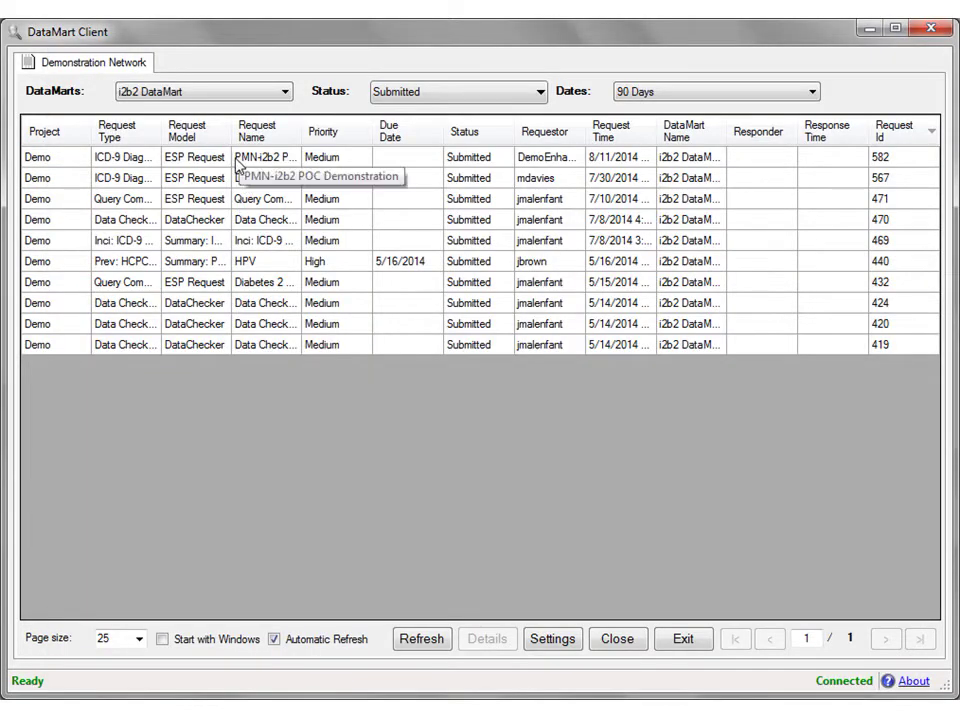
Step: Review the PMN-i2b2 POC Demonstration request and its files for the i2b2 DataMart, and run it
{"action": "double_click", "coordinate": [239, 167]}
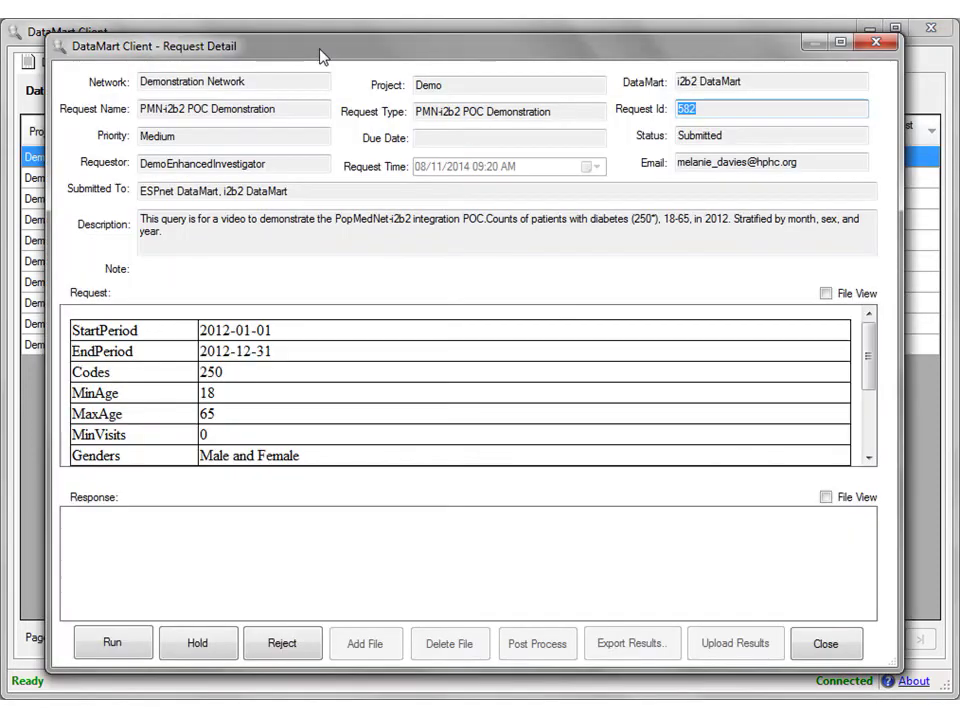
{"action": "left_click_drag", "start_coordinate": [870, 326], "coordinate": [889, 320]}
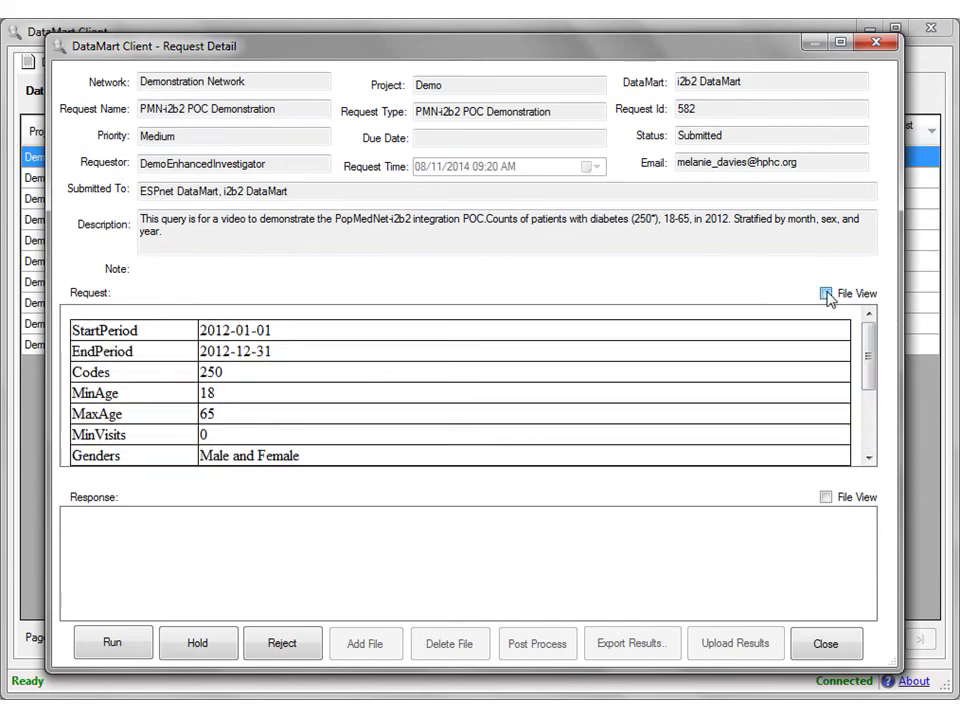
{"action": "left_click", "coordinate": [826, 294]}
{"action": "left_click", "coordinate": [826, 294]}
{"action": "left_click", "coordinate": [109, 645]}
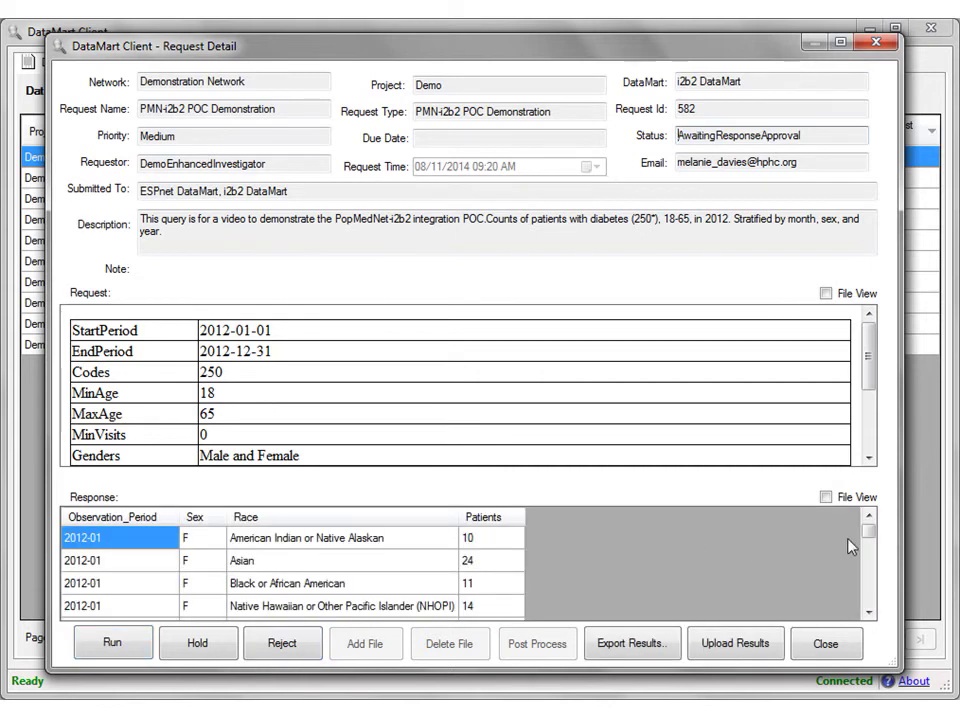
Step: Look through the i2b2 DataMart response and upload the results without a comment
{"action": "mouse_move", "coordinate": [865, 531]}
{"action": "left_mouse_down"}
{"action": "mouse_move", "coordinate": [868, 545]}
{"action": "mouse_move", "coordinate": [868, 512]}
{"action": "left_mouse_up"}
{"action": "left_click", "coordinate": [726, 650]}
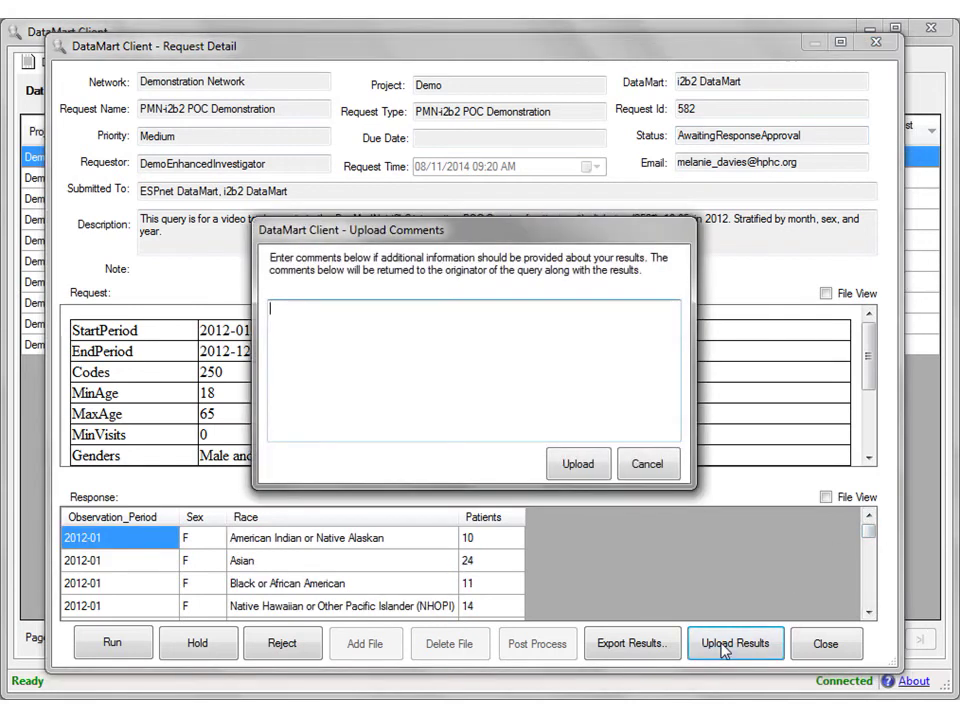
{"action": "left_click", "coordinate": [567, 466]}
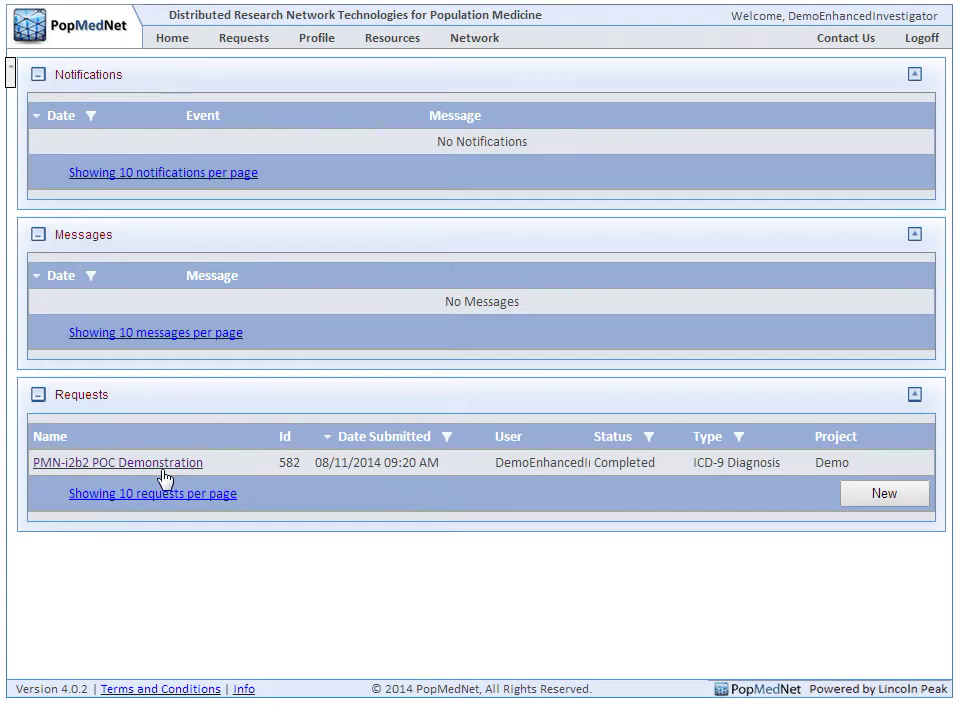
Step: In the PopMedNet portal, open the completed PMN-i2b2 POC Demonstration request and examine both DataMarts' results in Individual View
{"action": "left_click", "coordinate": [165, 478]}
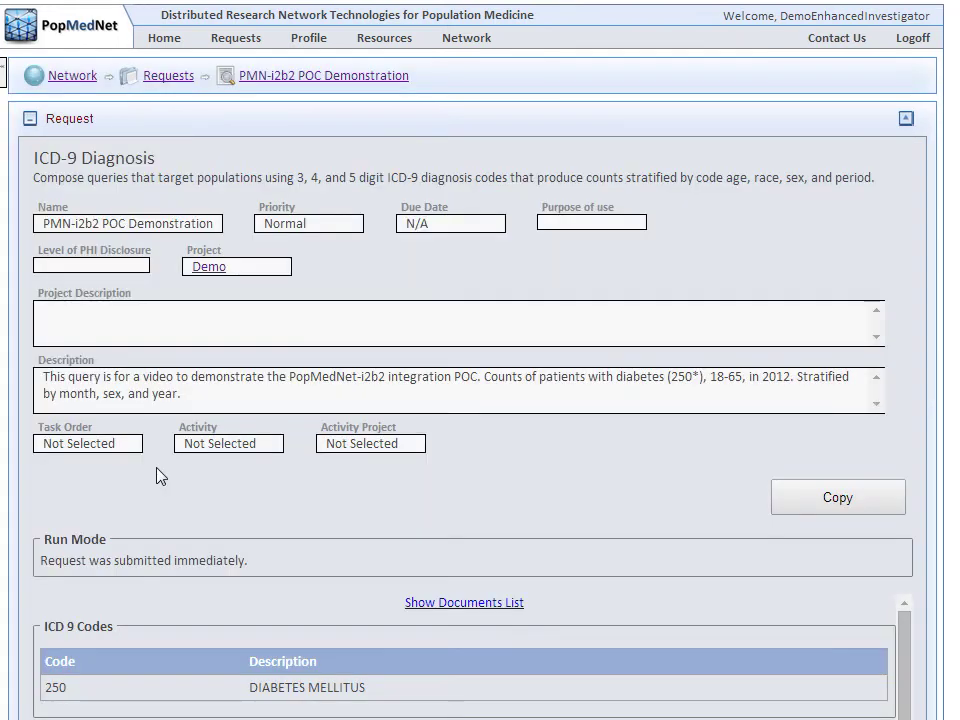
{"action": "scroll", "coordinate": [157, 477], "scroll_direction": "down", "scroll_amount": 7}
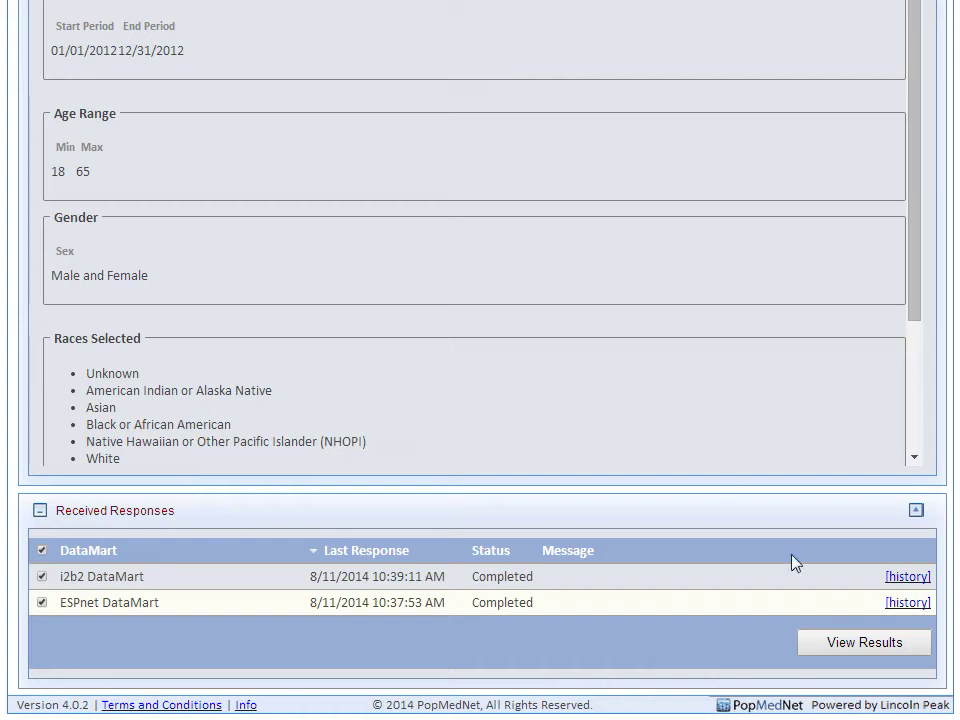
{"action": "left_click", "coordinate": [833, 647]}
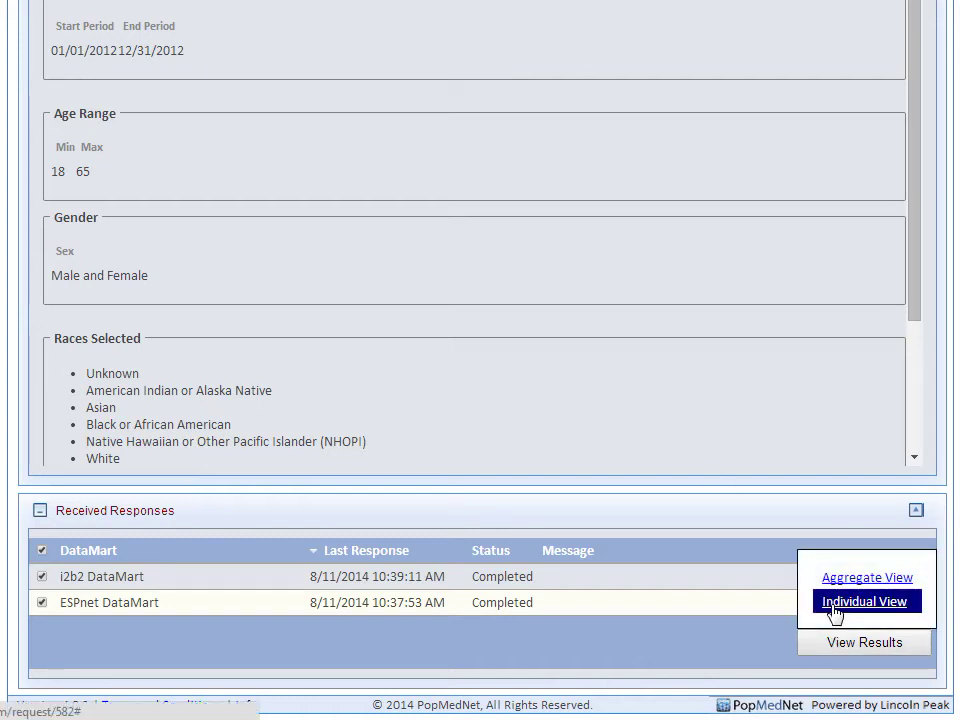
{"action": "left_click", "coordinate": [834, 604]}
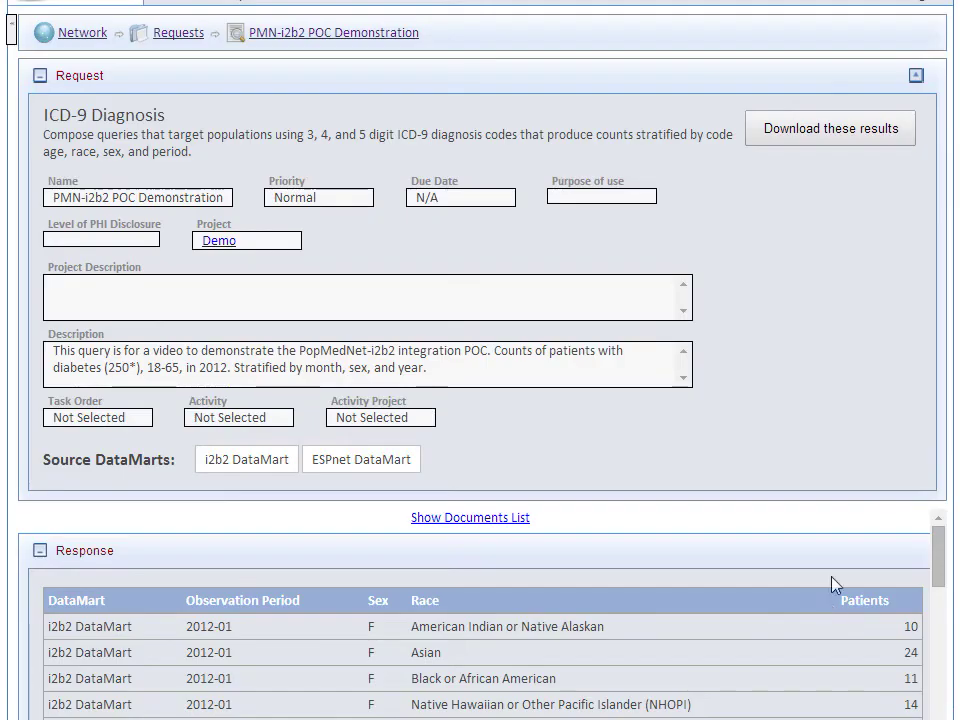
{"action": "scroll", "coordinate": [840, 482], "scroll_direction": "down", "scroll_amount": 5}
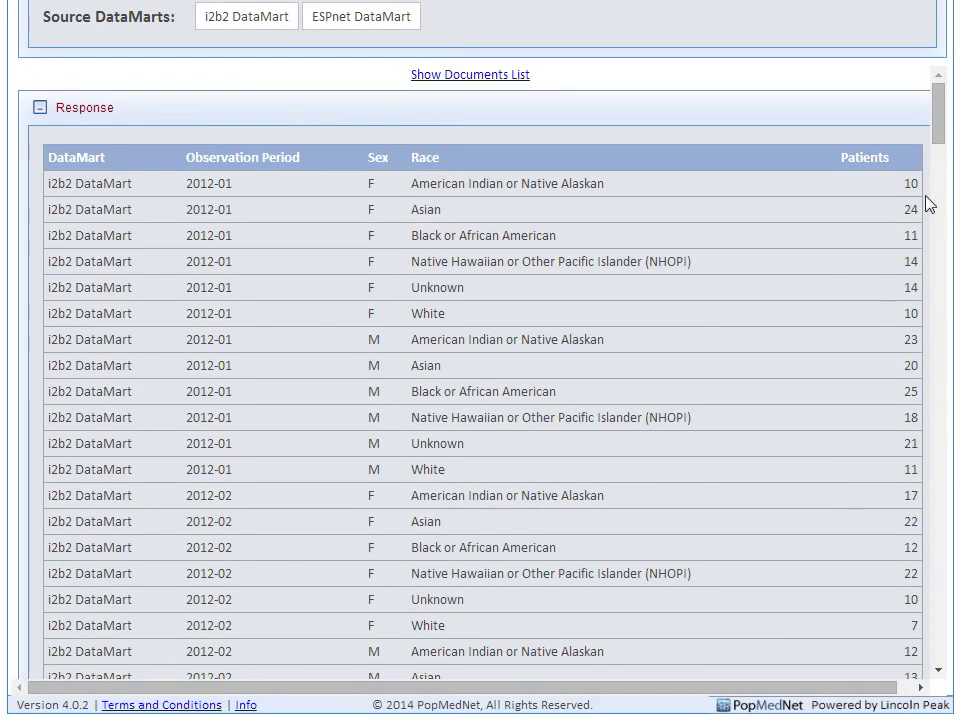
{"action": "left_click_drag", "start_coordinate": [939, 133], "coordinate": [920, 582]}
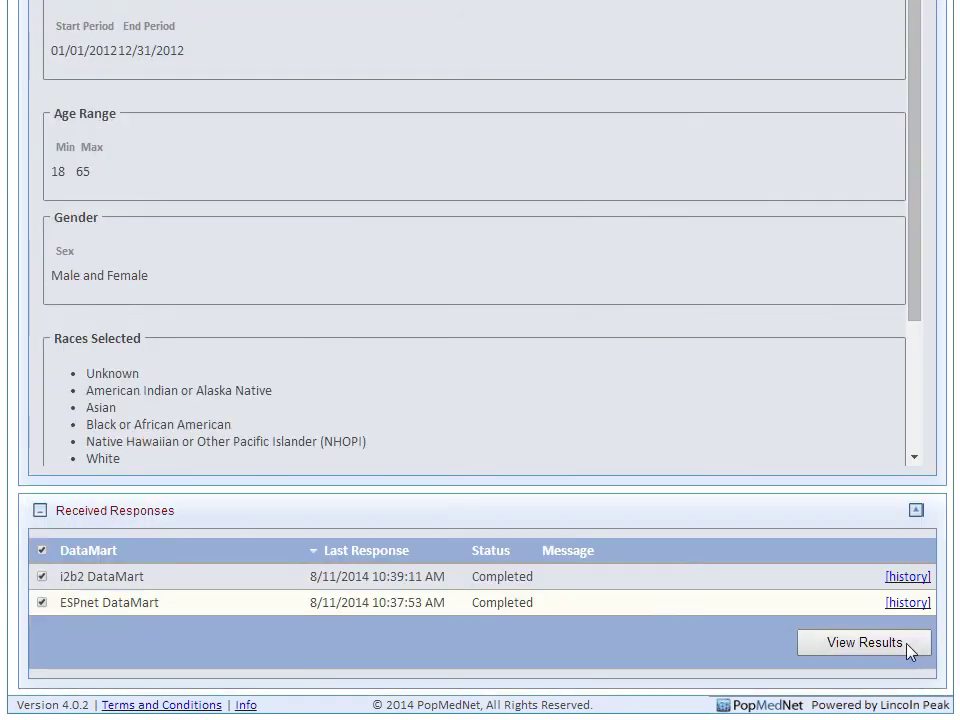
Step: Show the combined results of both DataMarts in Aggregate View and download them as CSV
{"action": "left_click", "coordinate": [911, 648]}
{"action": "left_click", "coordinate": [883, 588]}
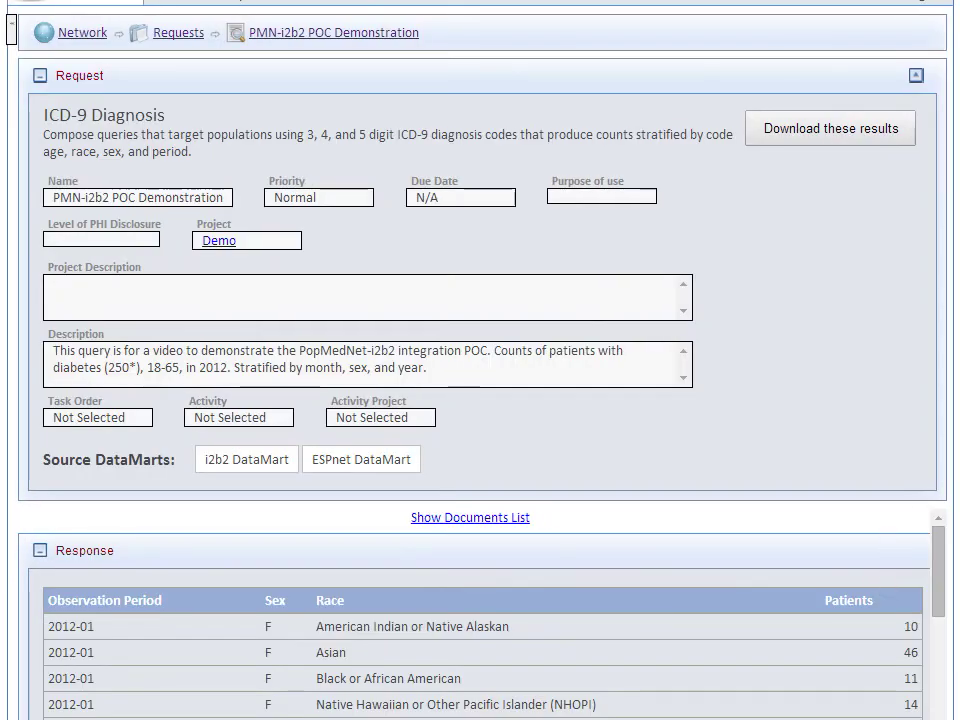
{"action": "scroll", "coordinate": [480, 360], "scroll_direction": "down", "scroll_amount": 5}
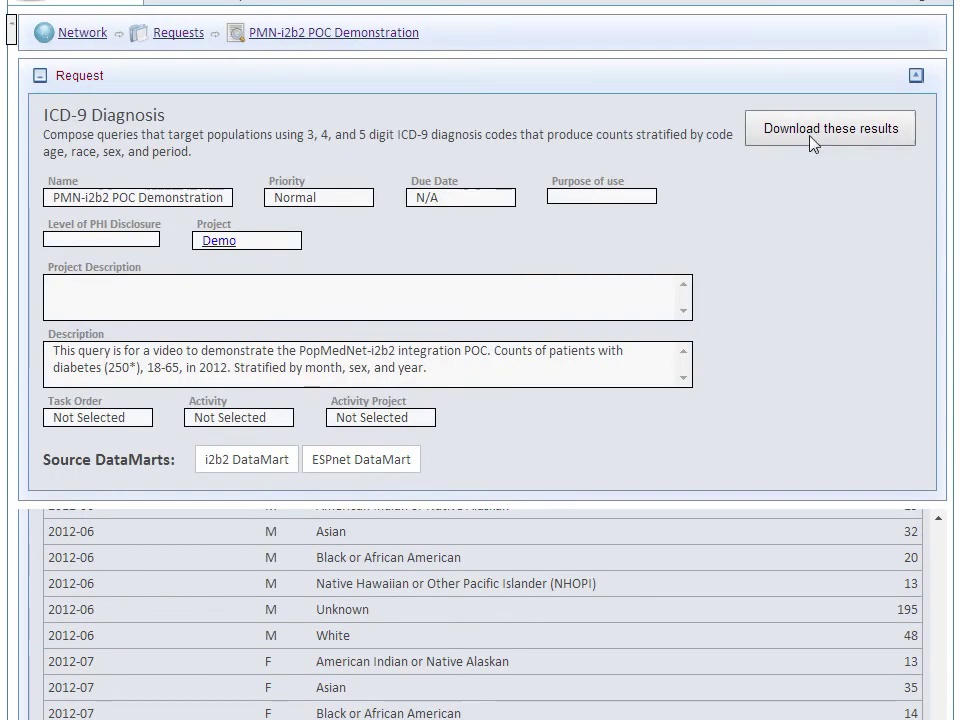
{"action": "left_click", "coordinate": [818, 136]}
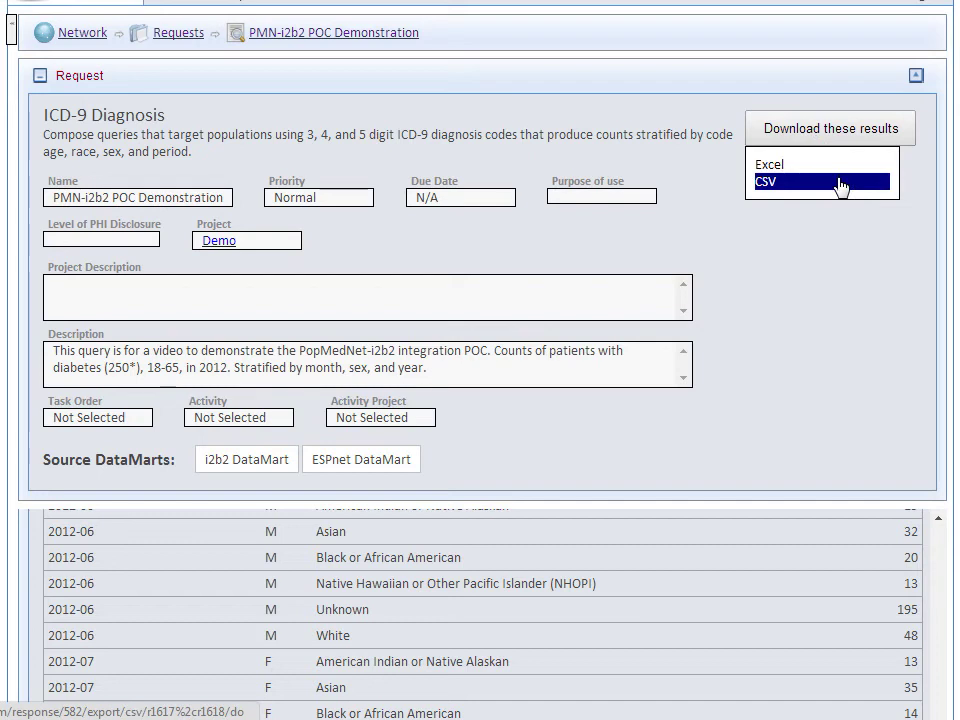
{"action": "left_click", "coordinate": [840, 182]}
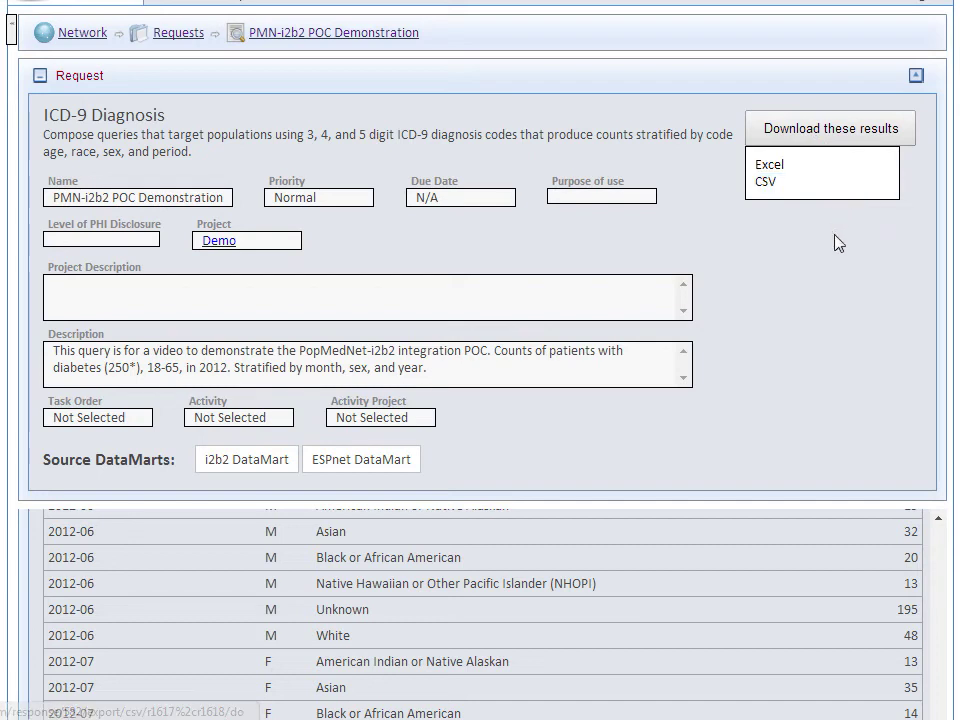